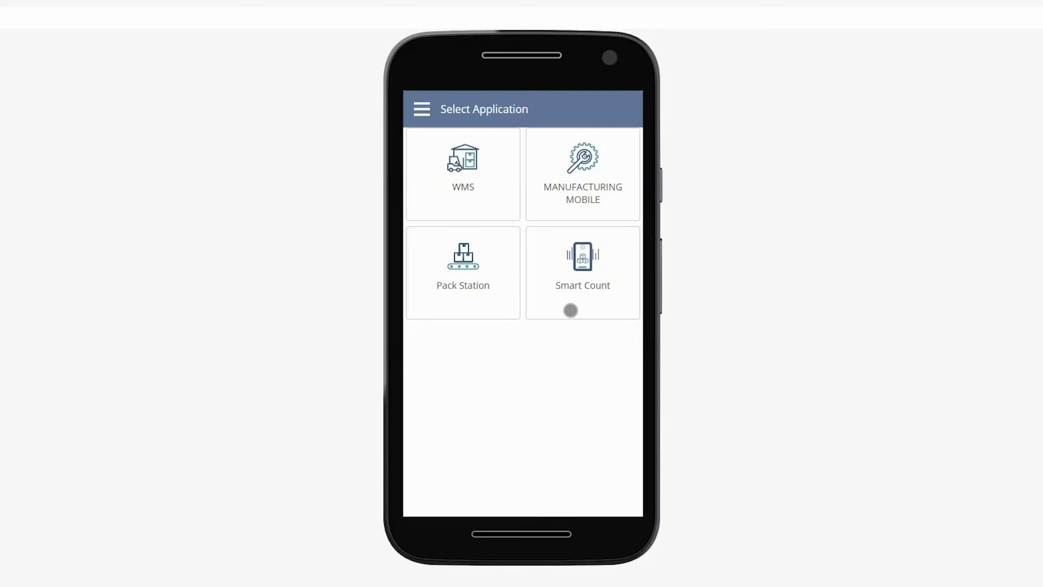
# - Launch Smart Count and pick Denver to load its task list of bins Z1-PB-06 to Z1-PB-10
pyautogui.click(576, 270)
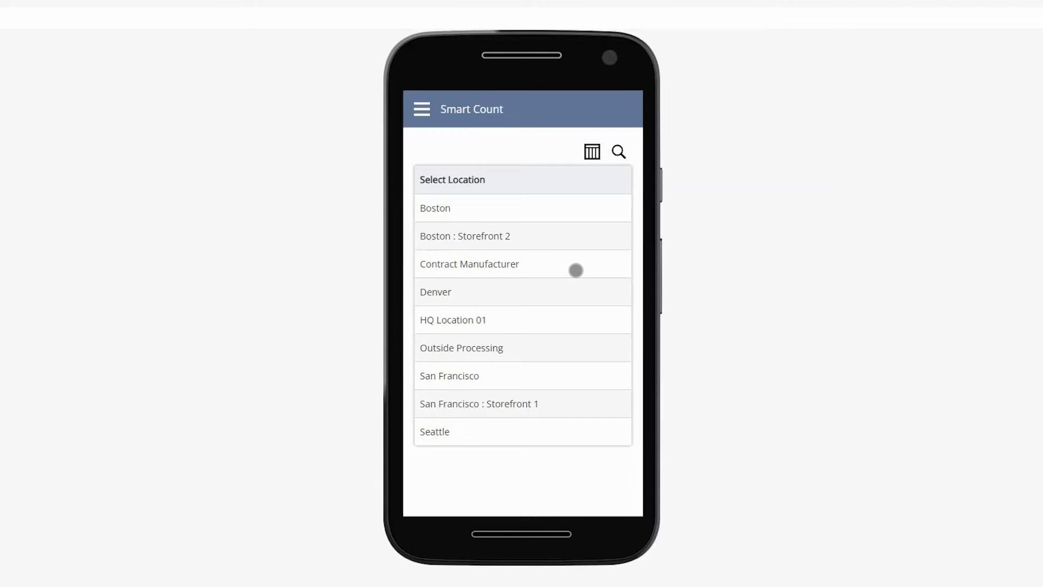
pyautogui.click(429, 293)
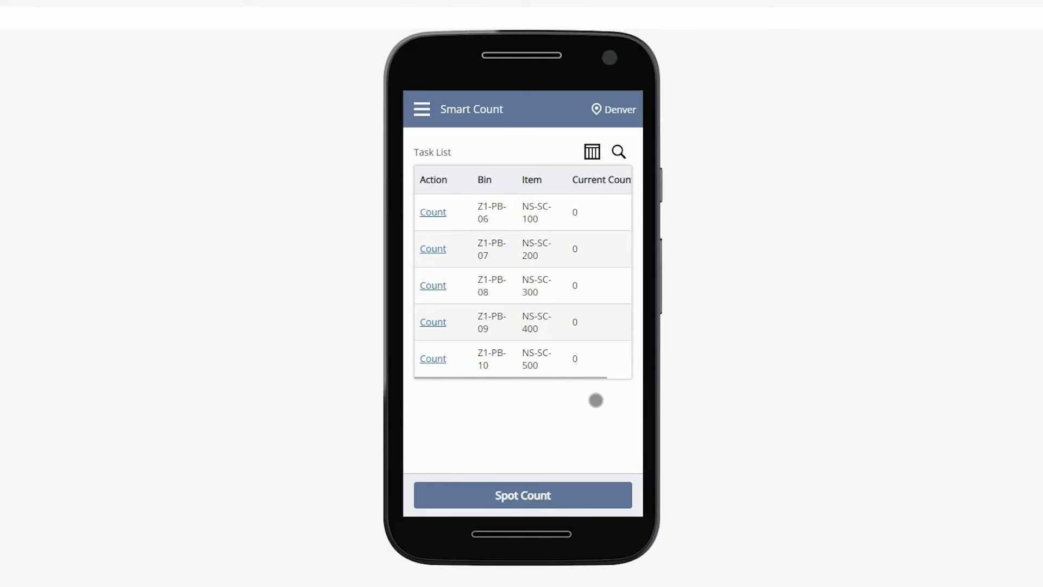
# - Begin the Z1-PB-06 count task for item NS-SC-100 from the Denver task list
pyautogui.click(433, 212)
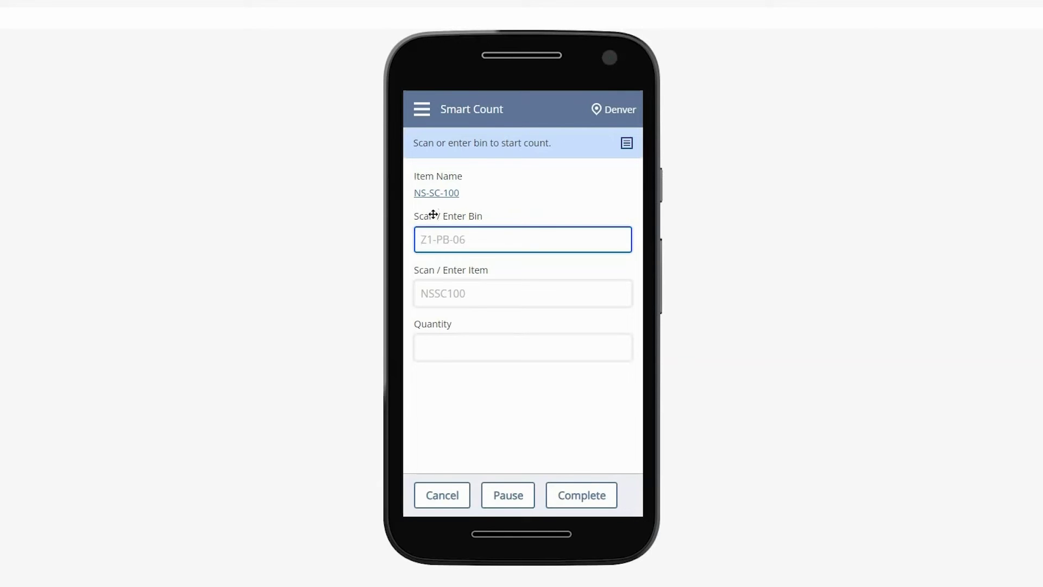
# - Enter bin Z1-PB-06, item NSSC100 and quantity 474 on the count form
pyautogui.write('Z1-PB-06')
pyautogui.press('Return')
pyautogui.write('NSSC10')
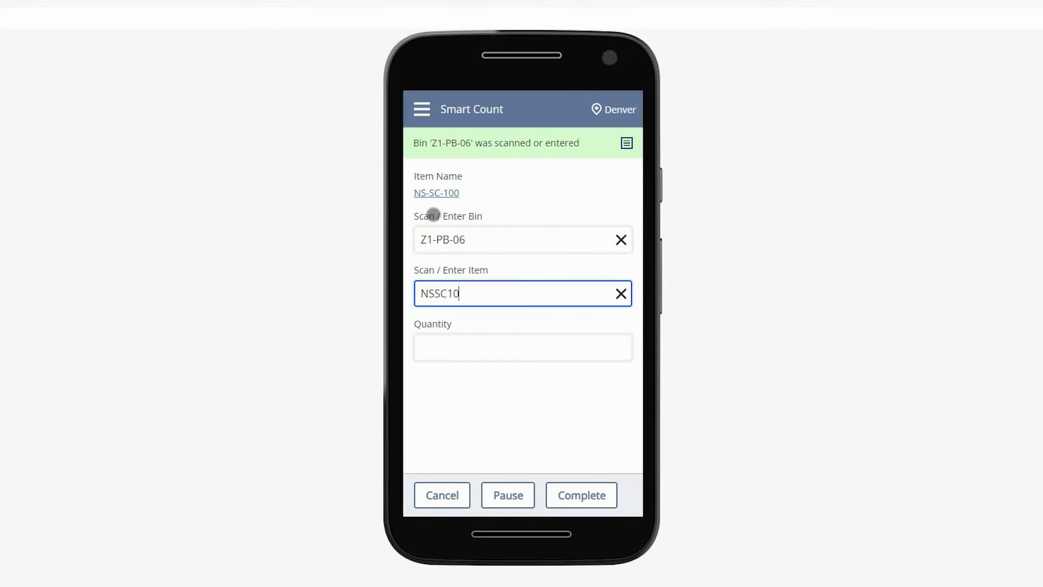
pyautogui.write('0')
pyautogui.press('Return')
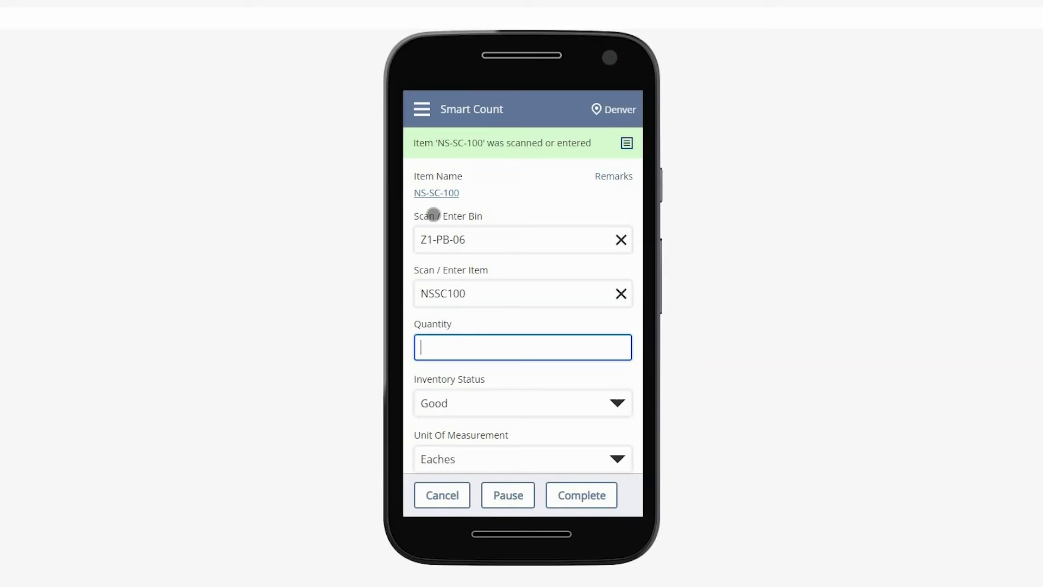
pyautogui.write('474')
pyautogui.scroll(-1, 512, 333)
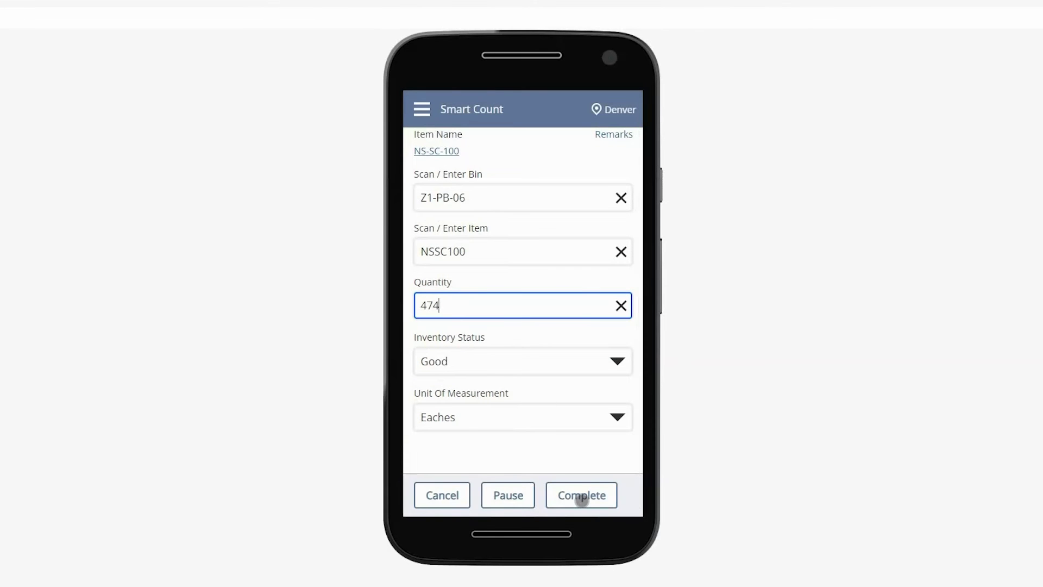
# - Complete the Z1-PB-06 count so the task shows Done with Good(474)
pyautogui.click(582, 497)
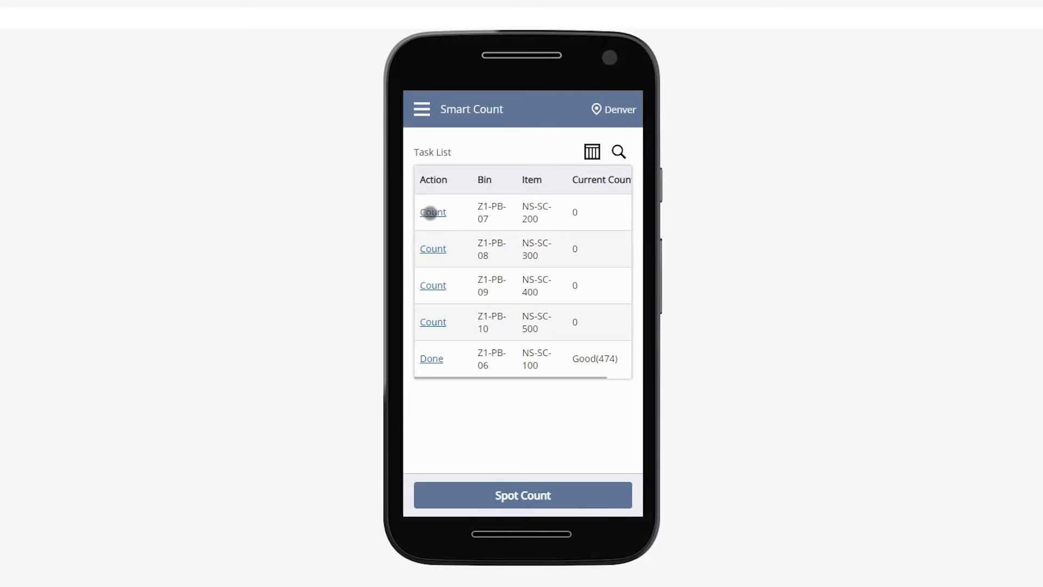
# - Count bin Z1-PB-07, item NSSC200, at quantity 450 and complete it
pyautogui.click(430, 212)
pyautogui.write('Z1-PB-07')
pyautogui.press('Return')
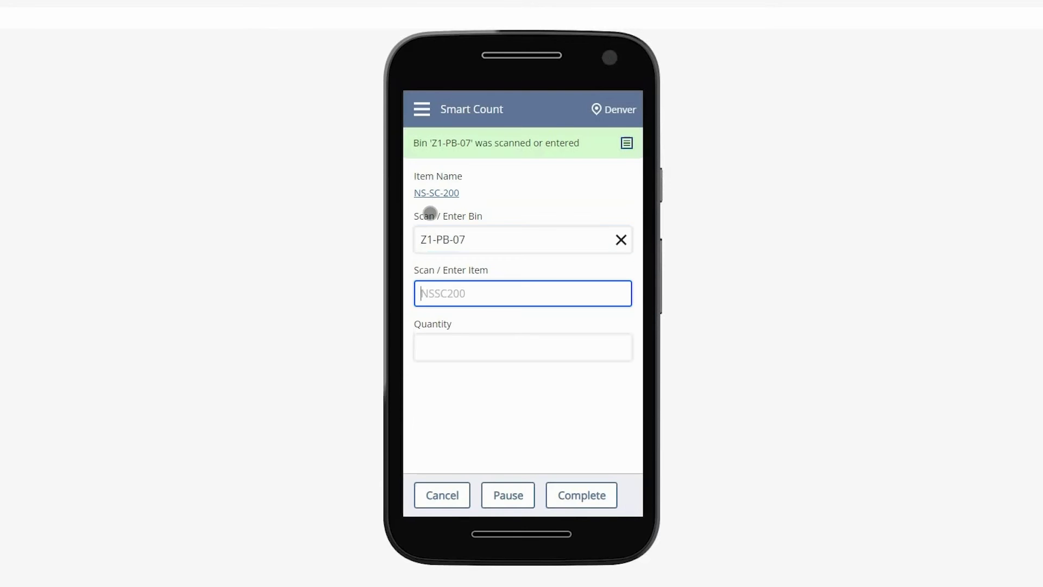
pyautogui.write('NSSC200')
pyautogui.press('Return')
pyautogui.write('450')
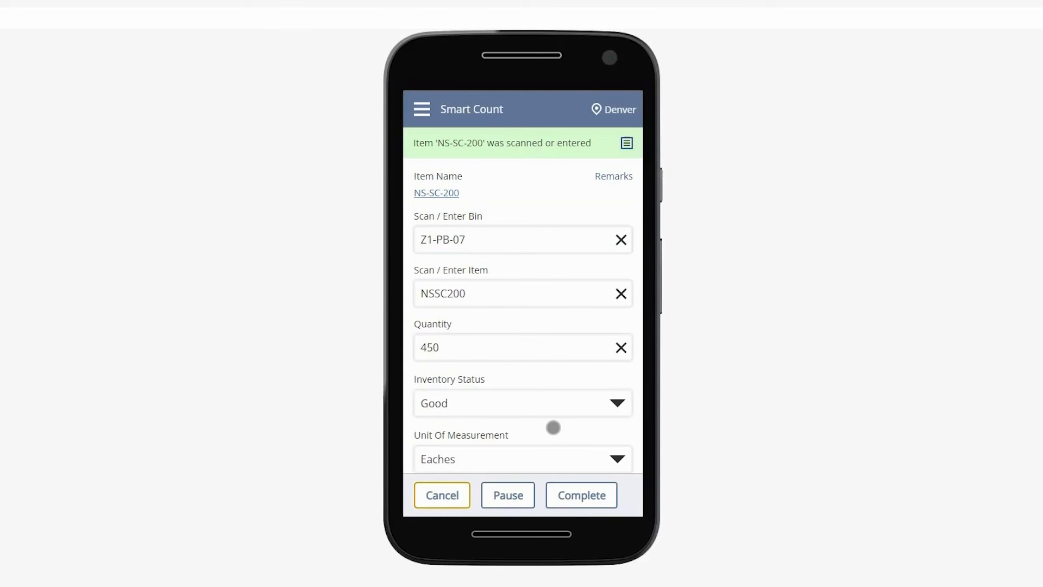
pyautogui.click(578, 498)
# - Count bin Z1-PB-08, item NSSC300, at quantity 350 and complete it
pyautogui.click(432, 212)
pyautogui.write('Z1-PB-08')
pyautogui.press('Return')
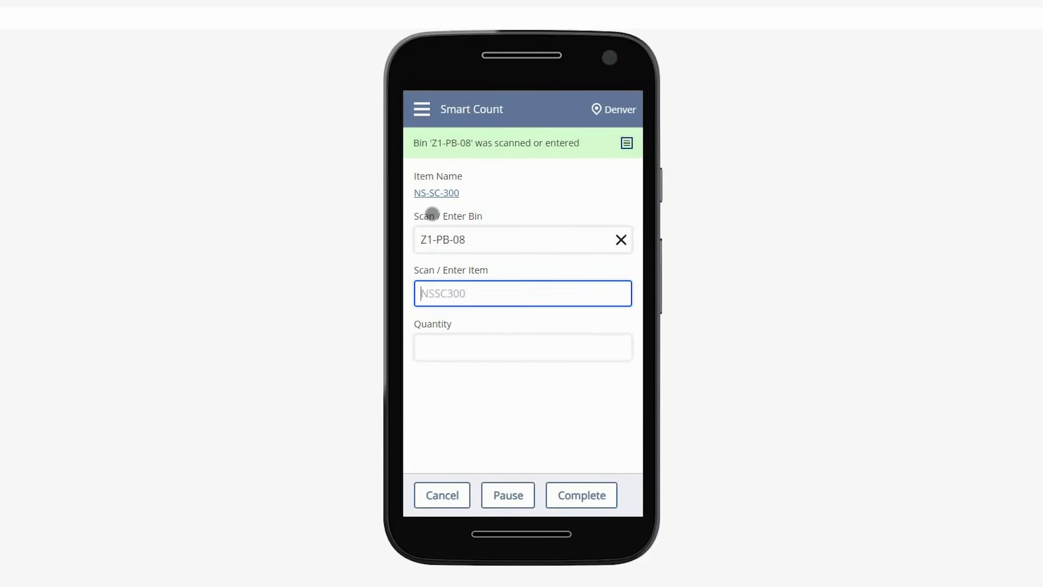
pyautogui.write('NSSC300')
pyautogui.press('Return')
pyautogui.write('350')
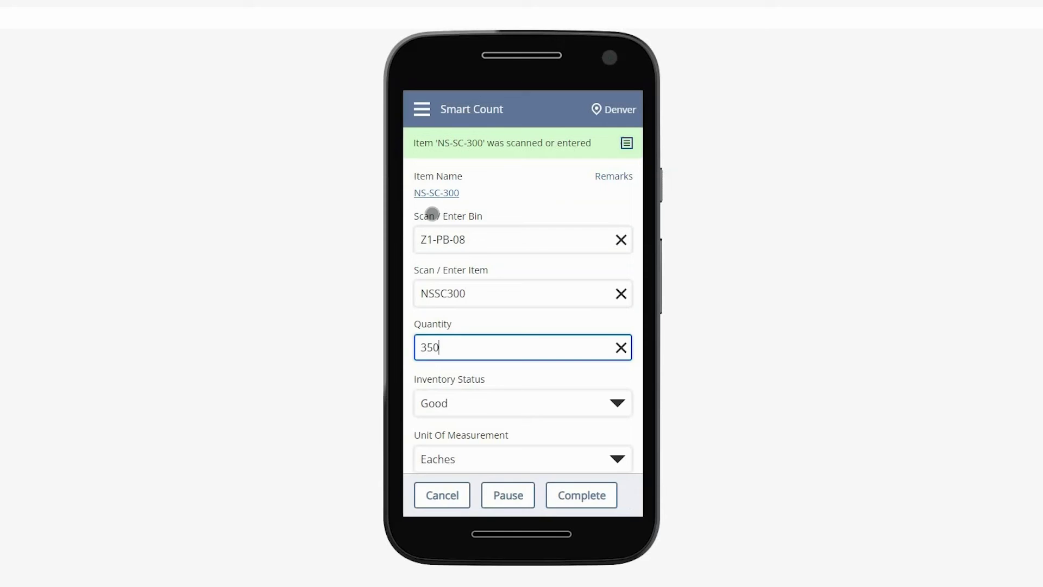
pyautogui.click(578, 496)
# - Count bin Z1-PB-09, item NSSC400, at quantity 10,000 and complete it
pyautogui.click(434, 212)
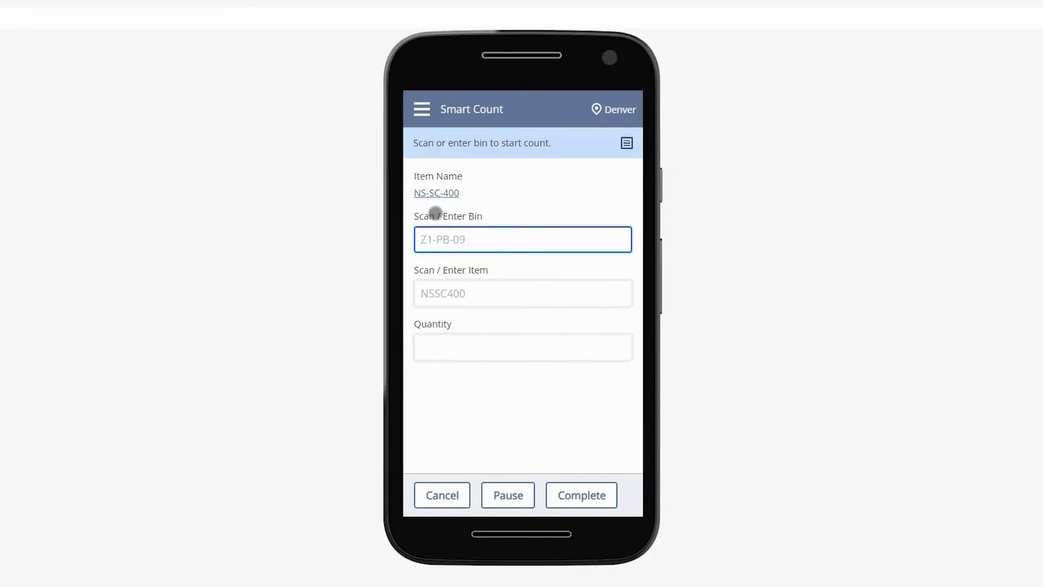
pyautogui.write('Z1-PB-09')
pyautogui.press('Return')
pyautogui.write('NSSC400')
pyautogui.press('Return')
pyautogui.write('10000')
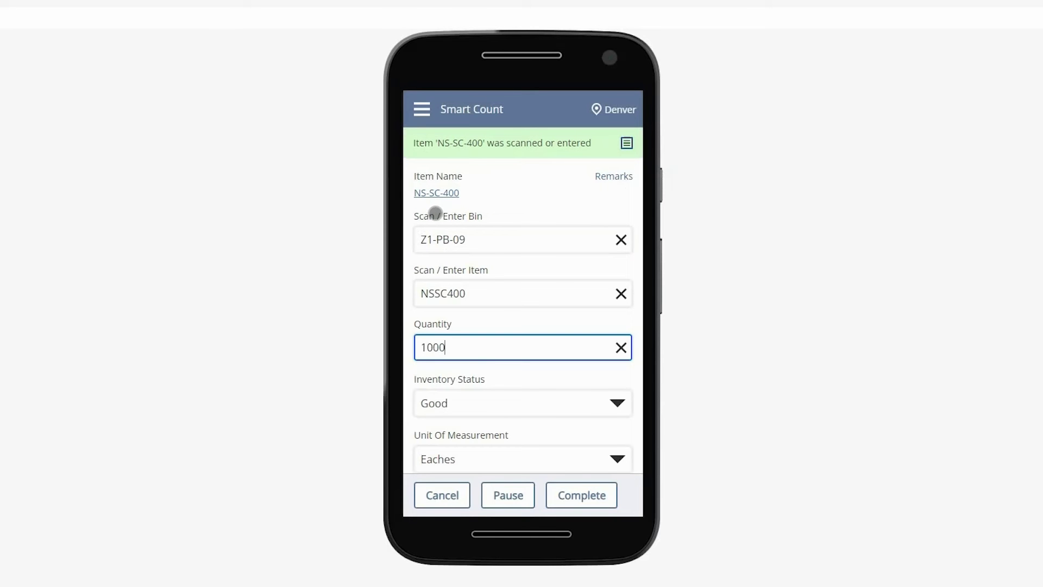
pyautogui.click(581, 493)
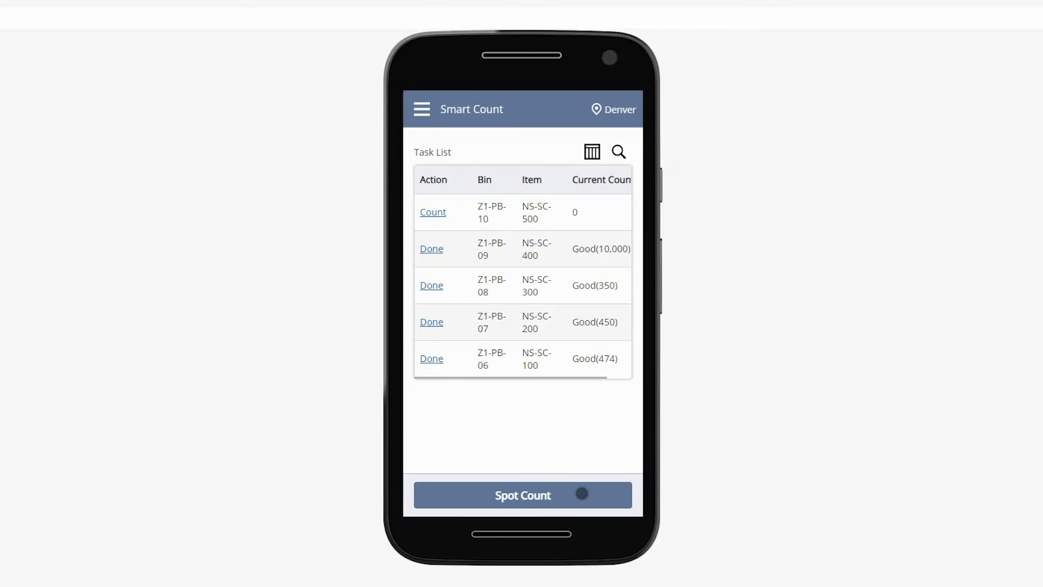
# - Count bin Z1-PB-10, item NSSC500, at quantity 9 and complete it
pyautogui.click(433, 212)
pyautogui.write('Z1-PB-10')
pyautogui.press('Return')
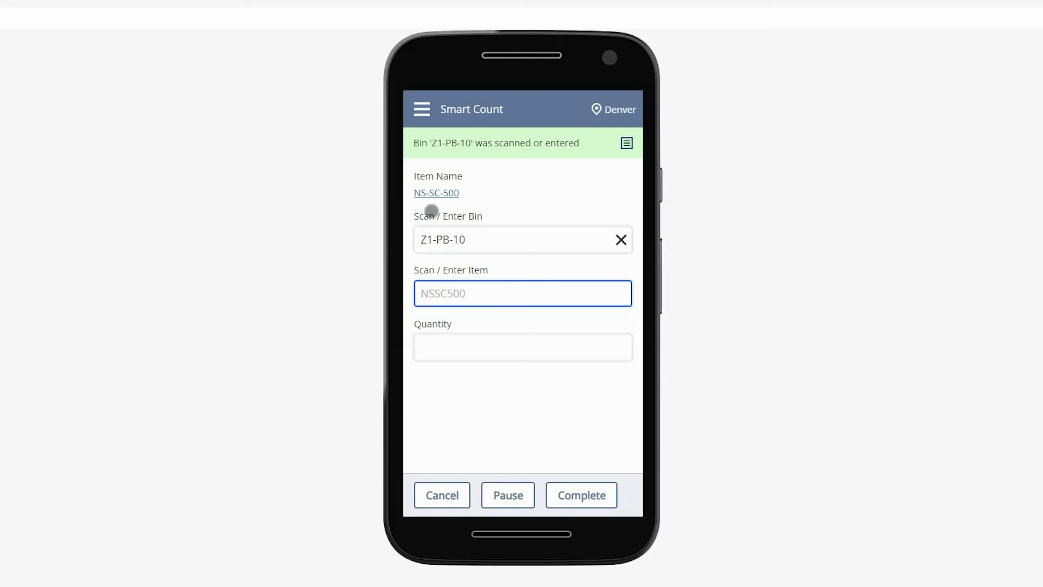
pyautogui.write('NSSC500')
pyautogui.press('Return')
pyautogui.write('9')
pyautogui.click(597, 493)
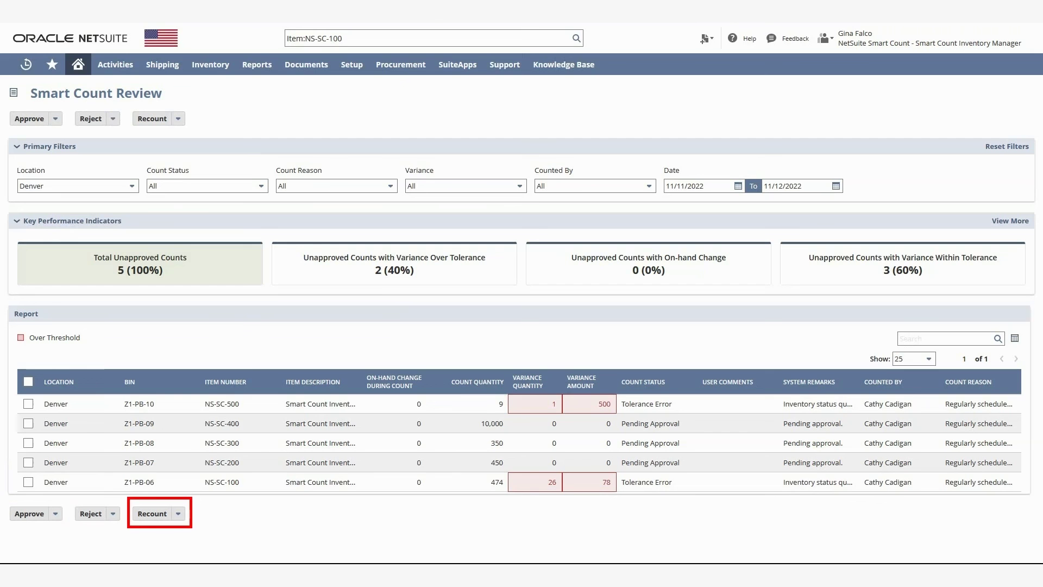
# - Approve the NS-SC-400, NS-SC-300 and NS-SC-200 counts together
pyautogui.click(29, 423)
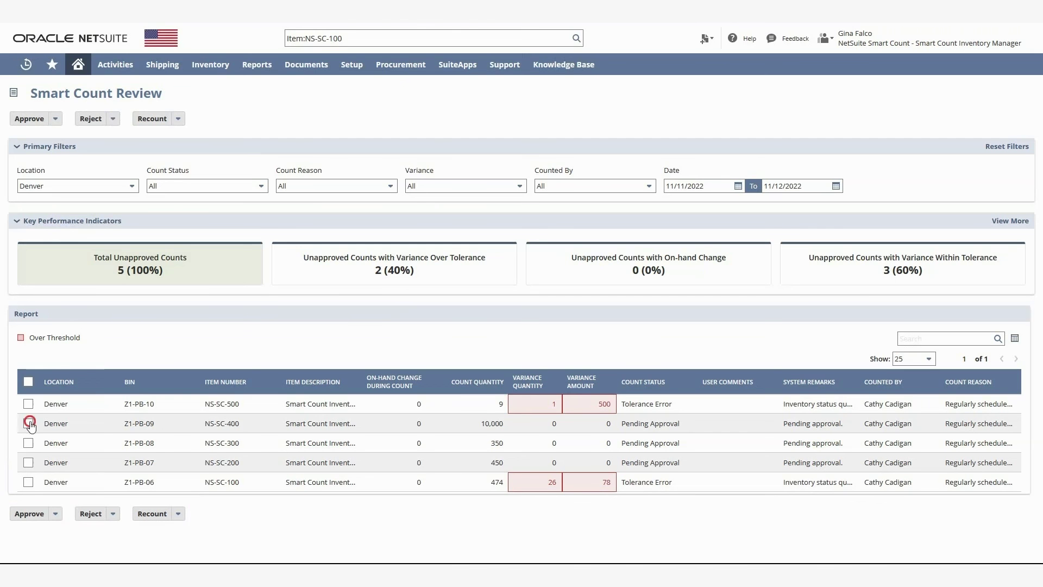
pyautogui.click(28, 443)
pyautogui.click(28, 463)
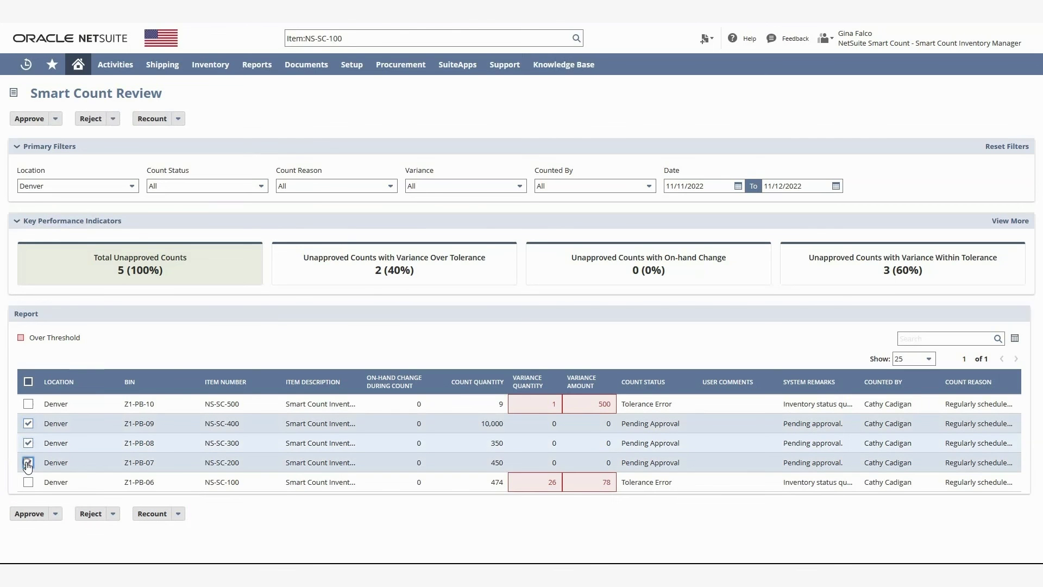
pyautogui.click(31, 515)
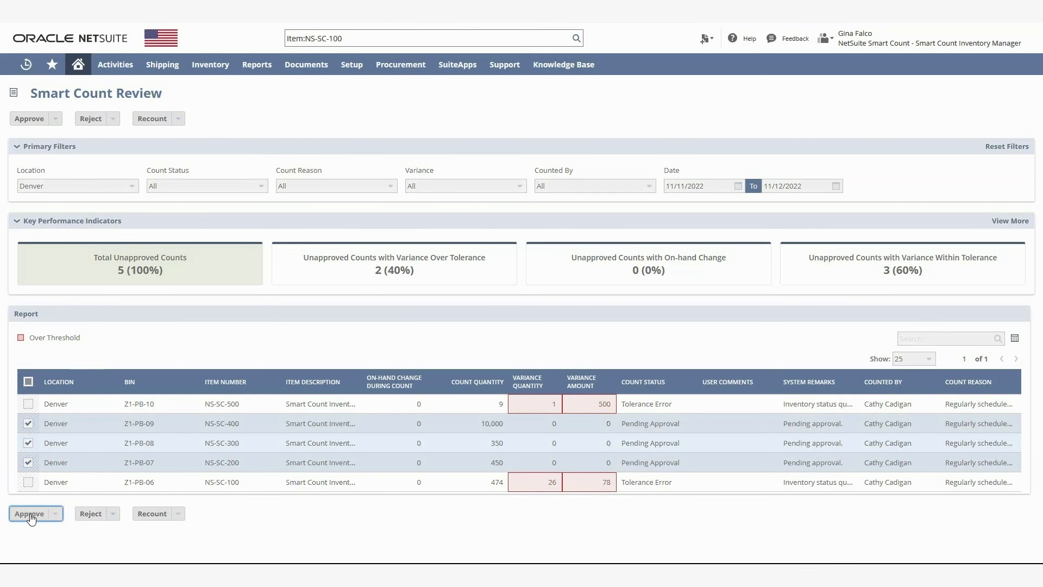
# - Reject the NS-SC-500 count and send the NS-SC-100 count back for recount
pyautogui.click(28, 403)
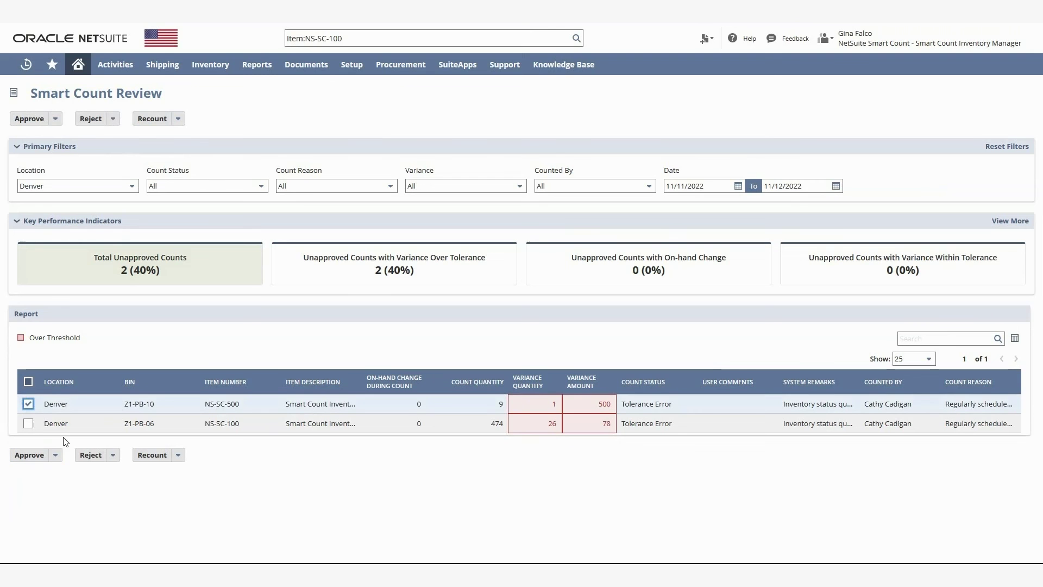
pyautogui.click(89, 455)
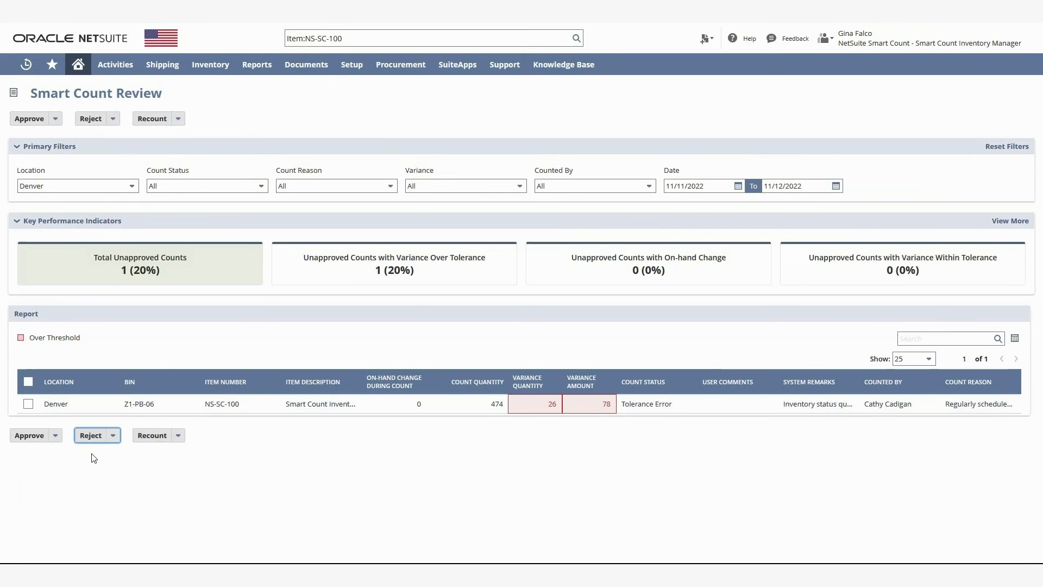
pyautogui.click(28, 403)
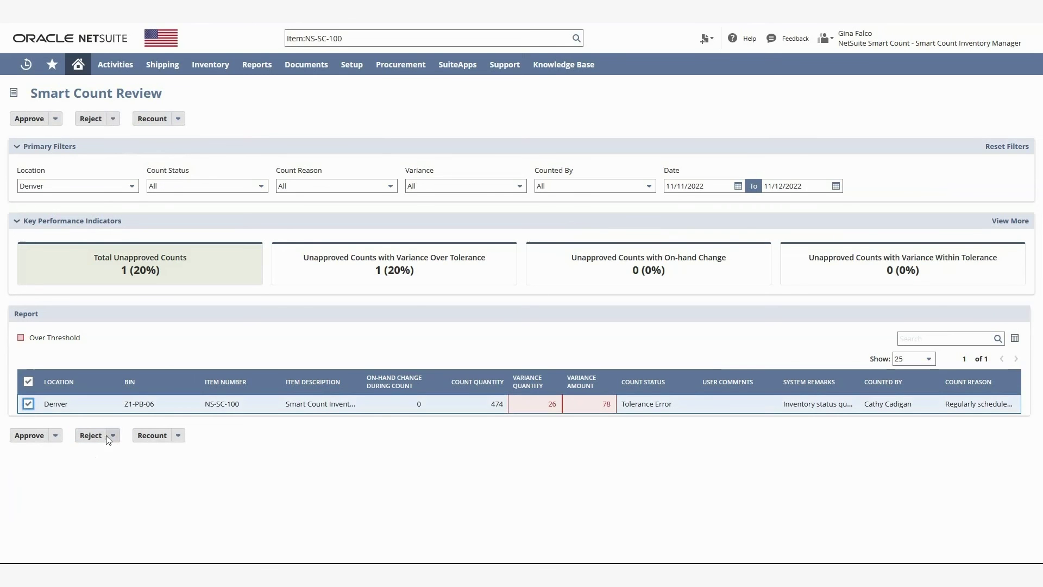
pyautogui.click(155, 436)
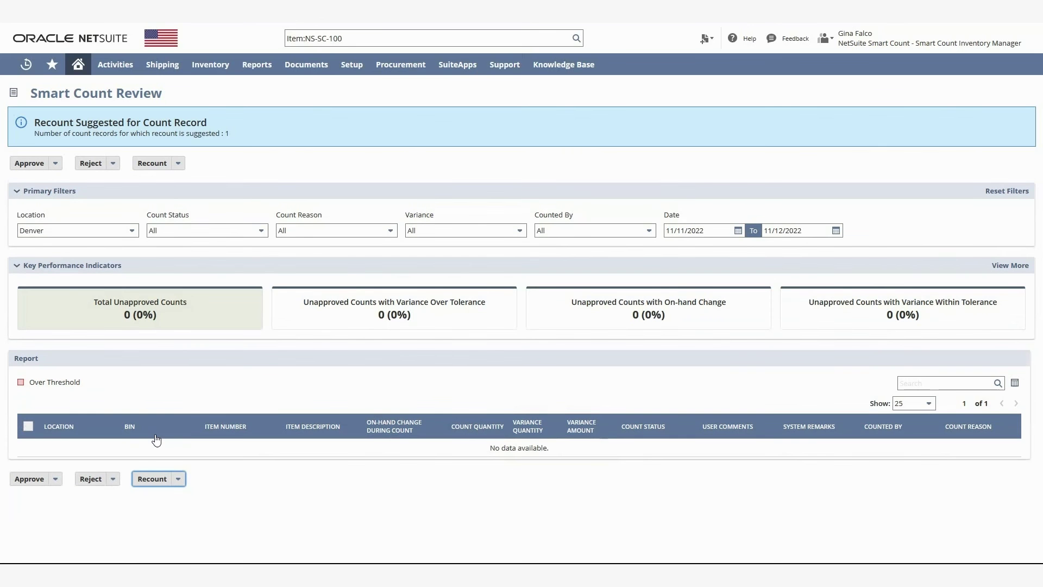